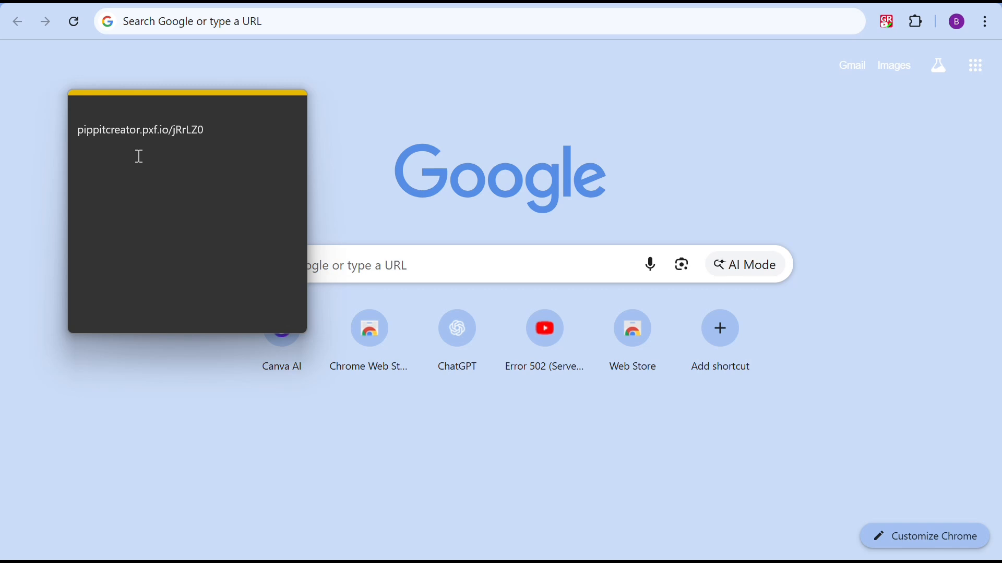
# Copy the link pippitcreator.pxf.io/jRrLZ0 from the sticky note and open it in the browser
pyautogui.click(230, 129)
pyautogui.moveTo(216, 132); pyautogui.dragTo(73, 127)
pyautogui.hotkey('ctrl', 'c')
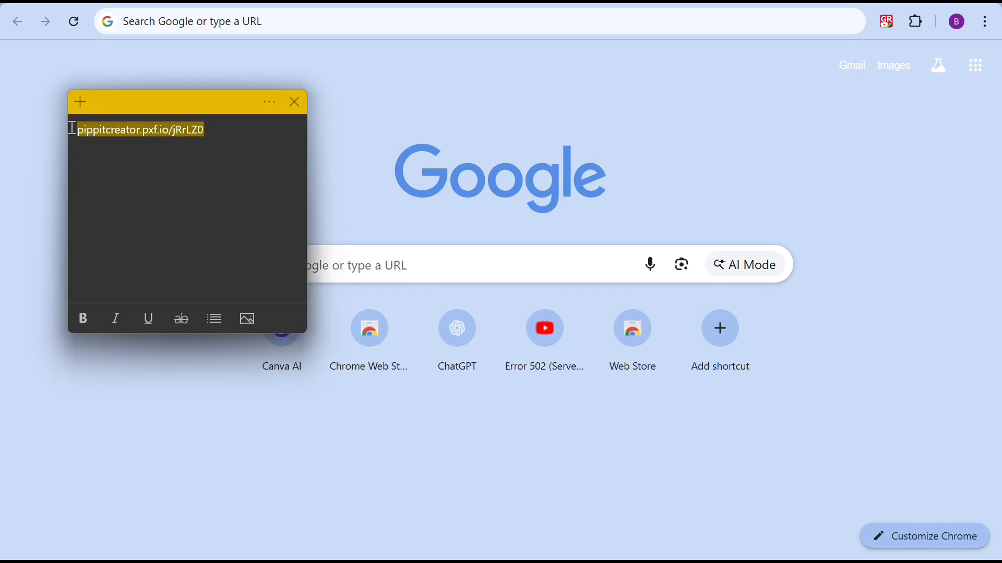
pyautogui.click(221, 21)
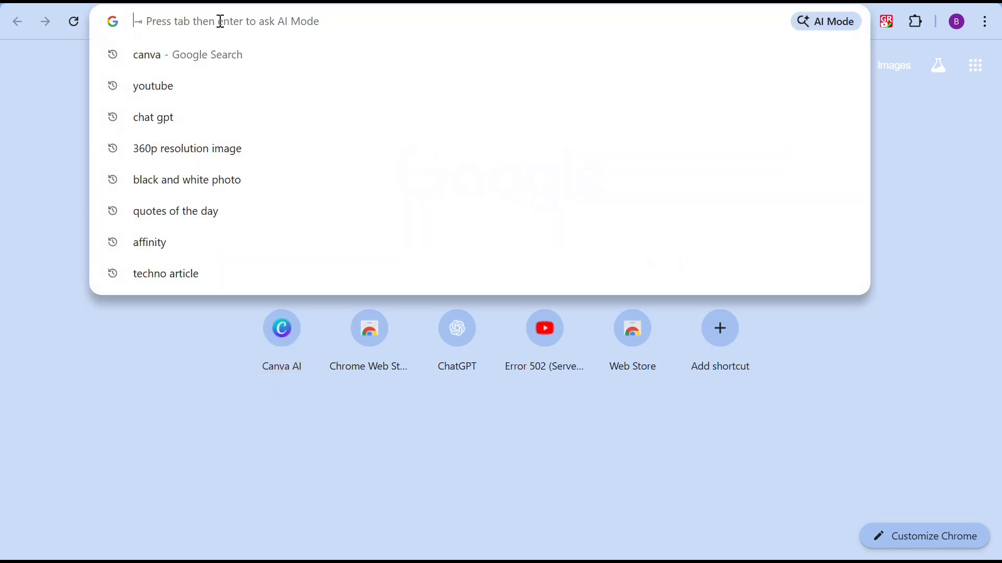
pyautogui.hotkey('ctrl', 'v')
pyautogui.press('Return')
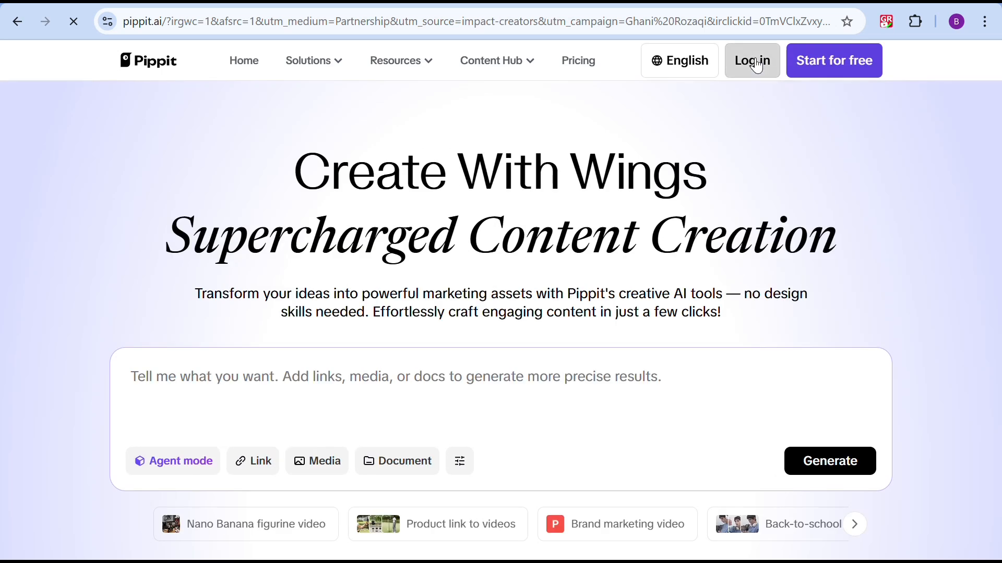
# Log in to Pippit by continuing with a Google account
pyautogui.click(753, 67)
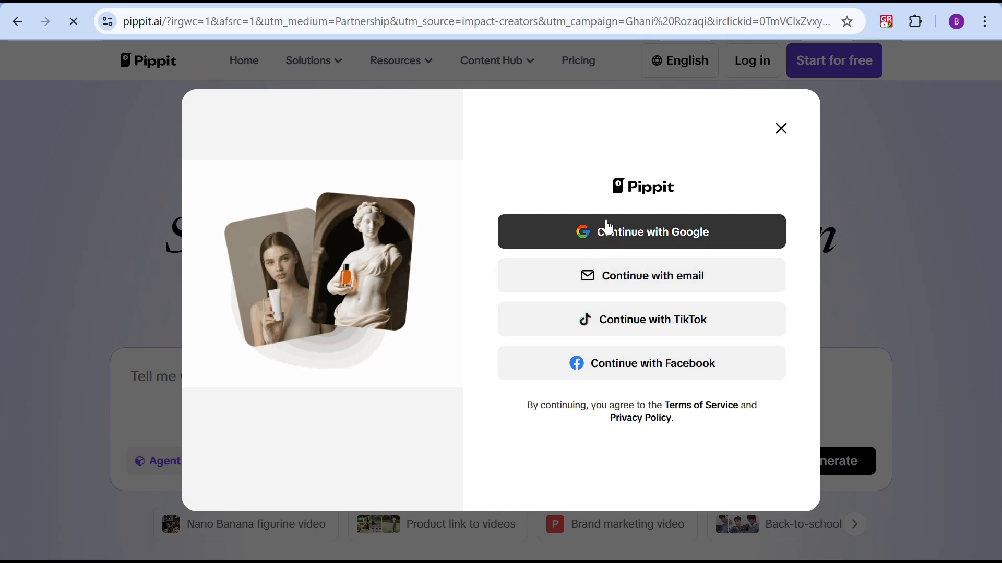
pyautogui.click(615, 243)
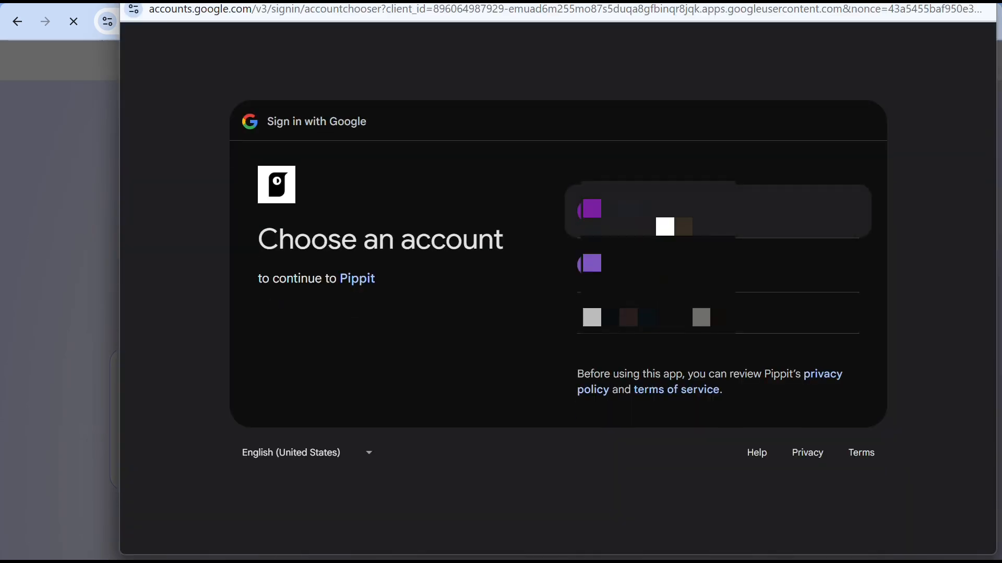
pyautogui.click(586, 235)
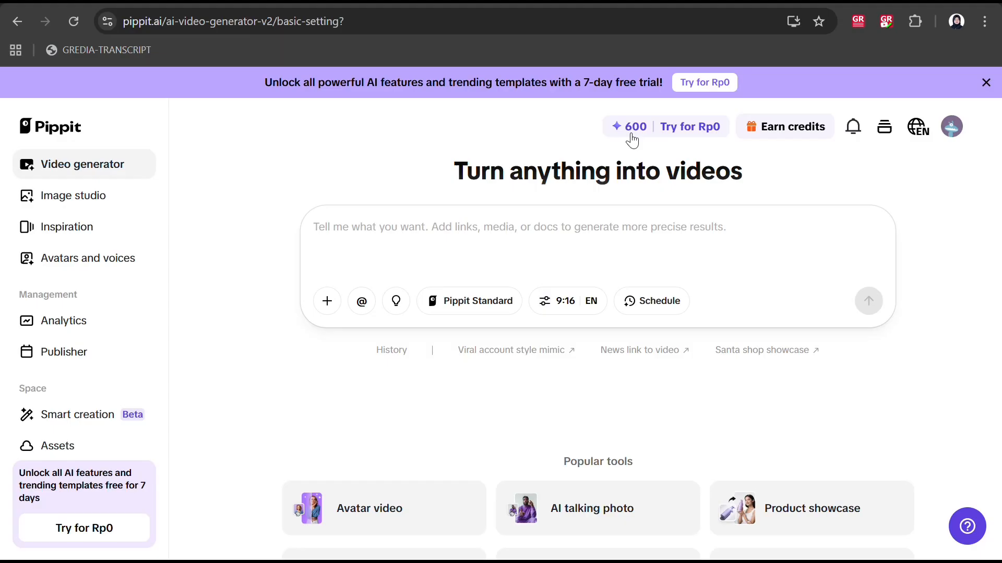
# Check the details of the account's gained credits, including their amounts and expiry dates, and close the details
pyautogui.moveTo(632, 140)
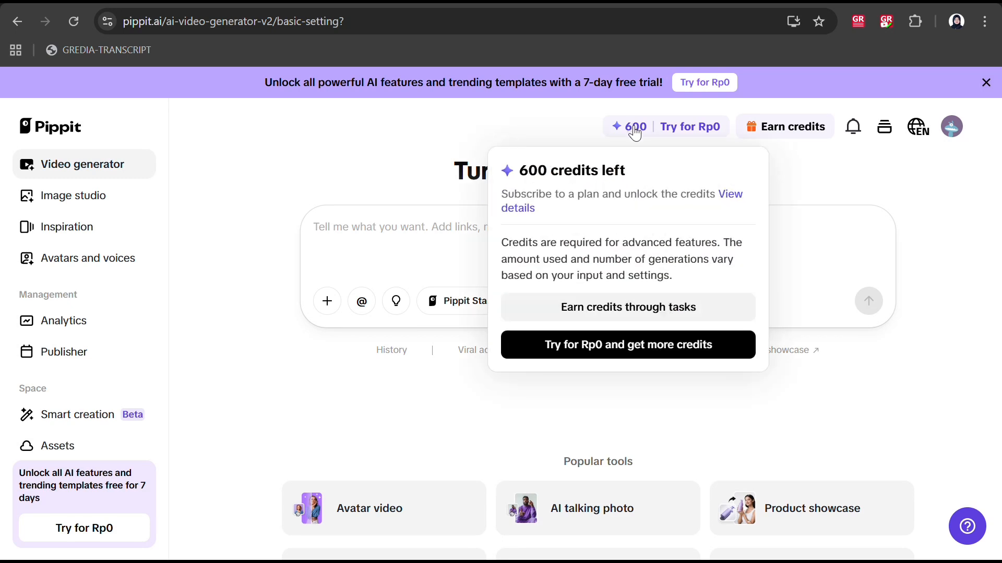
pyautogui.click(737, 203)
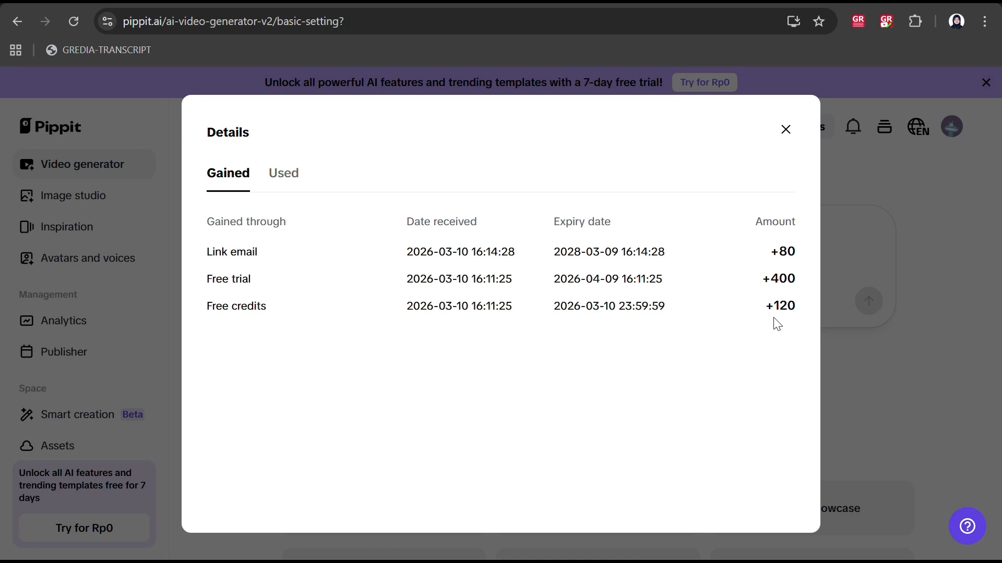
pyautogui.click(785, 131)
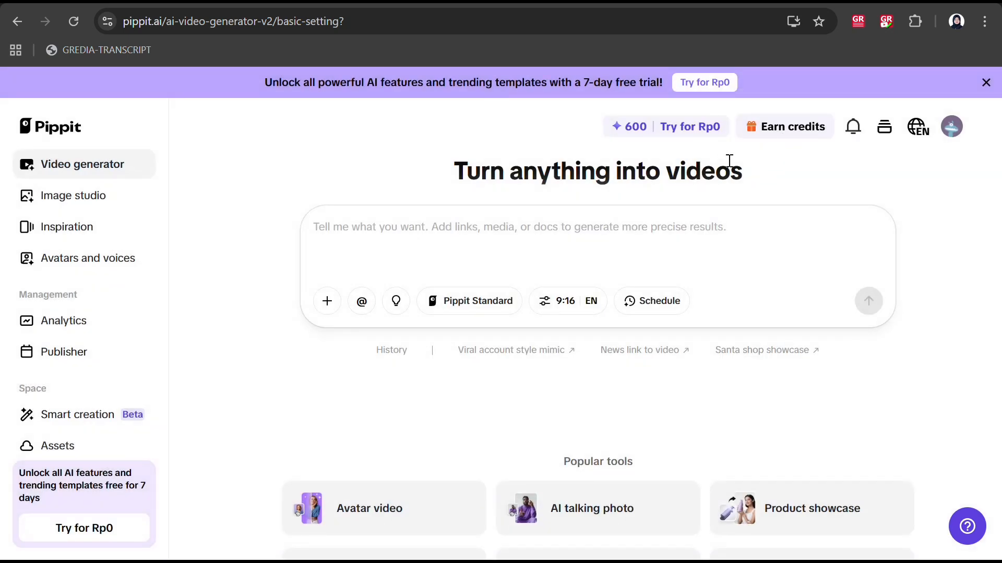
# Review the full list of tasks for earning credits and their rewards, and close the list
pyautogui.click(779, 133)
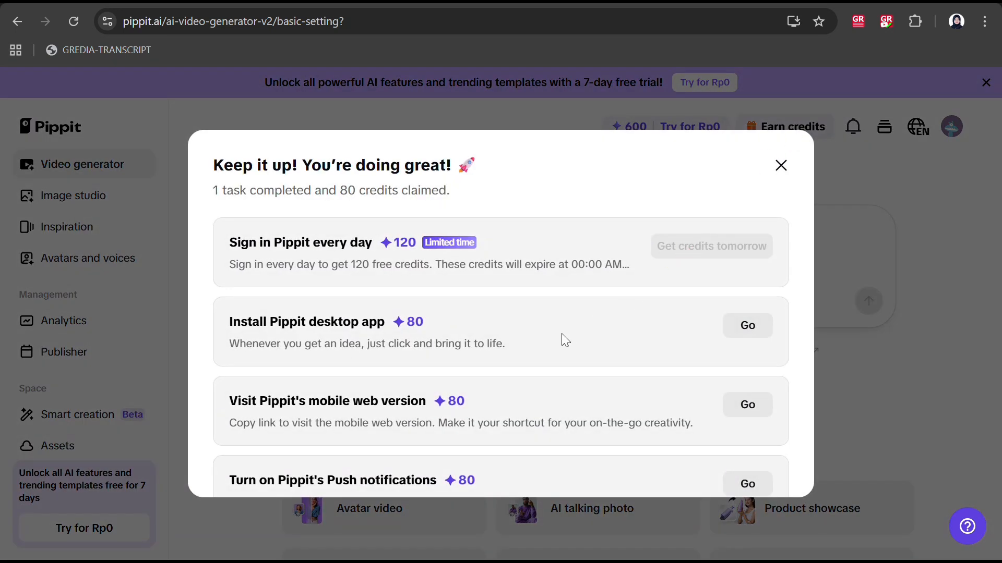
pyautogui.scroll(-6, 562, 337)
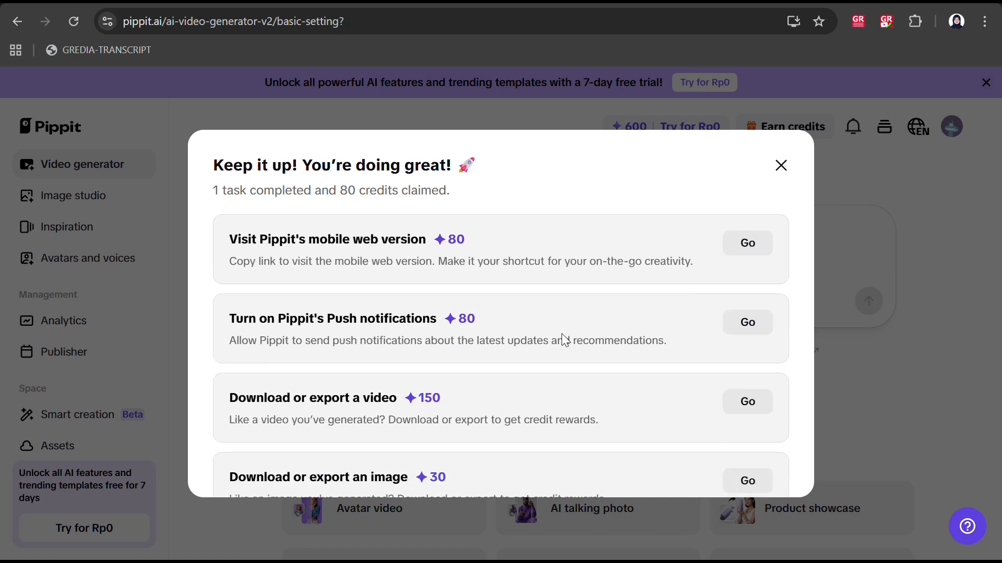
pyautogui.scroll(-4, 561, 333)
pyautogui.scroll(10, 562, 334)
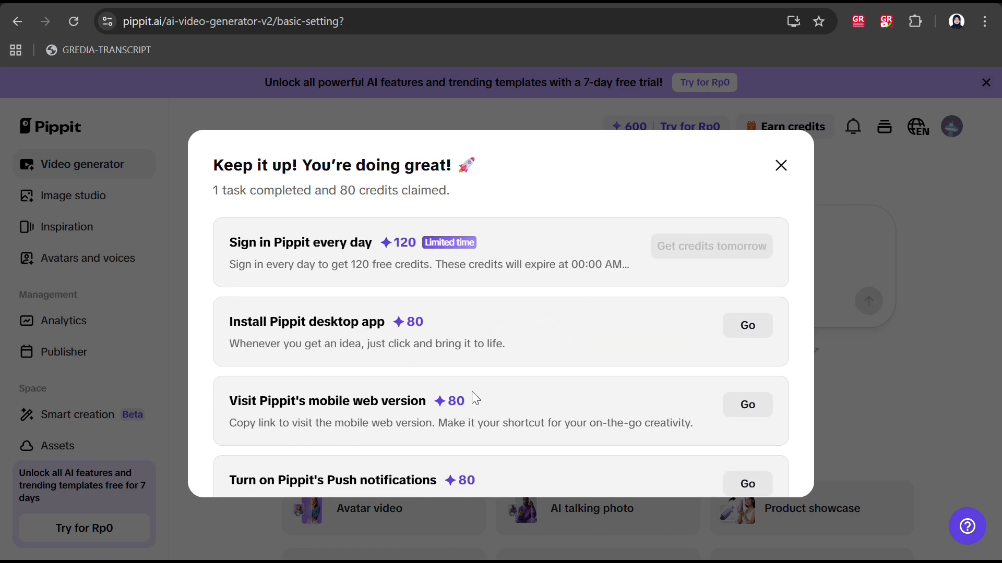
pyautogui.scroll(-8, 497, 399)
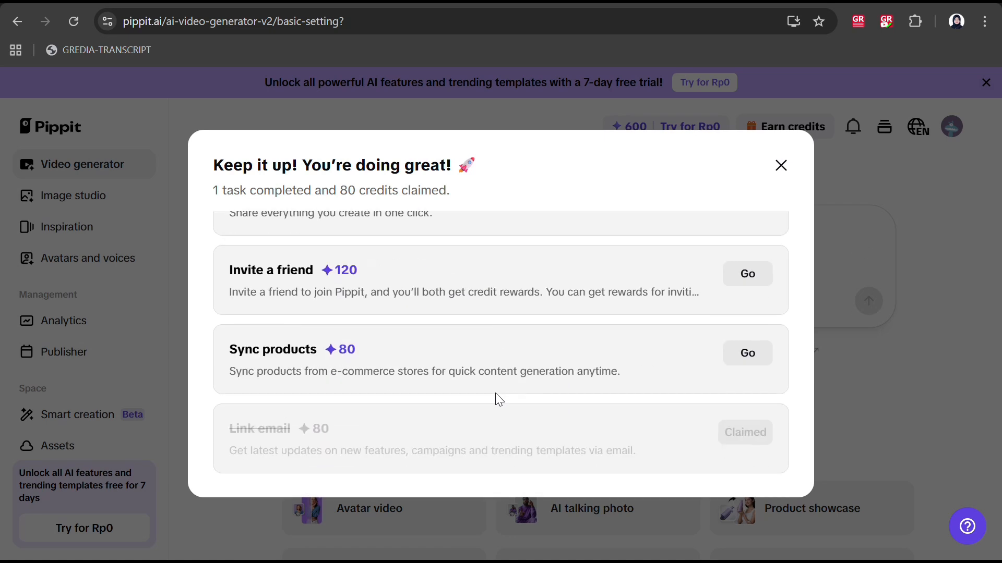
pyautogui.scroll(10, 496, 399)
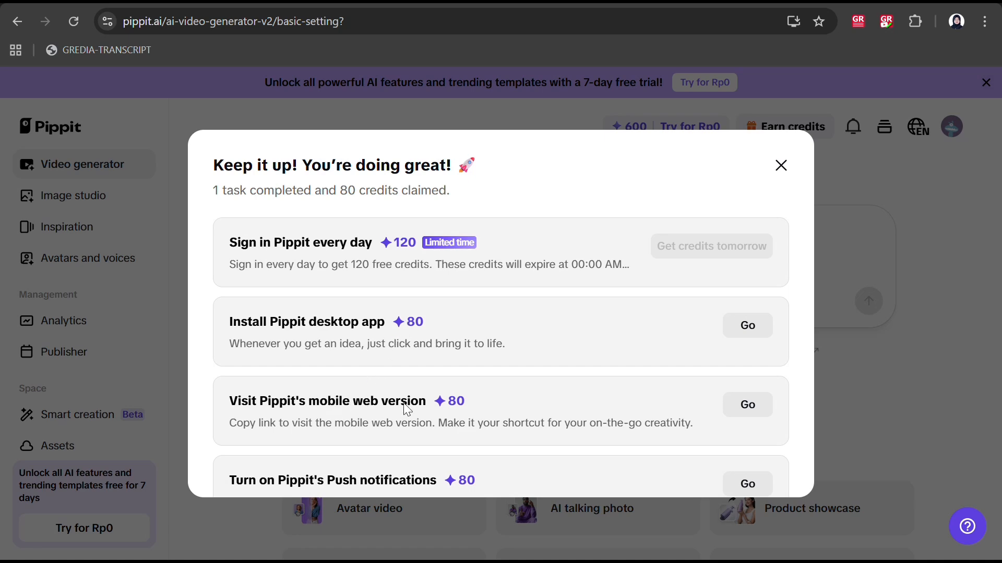
pyautogui.scroll(-10, 452, 384)
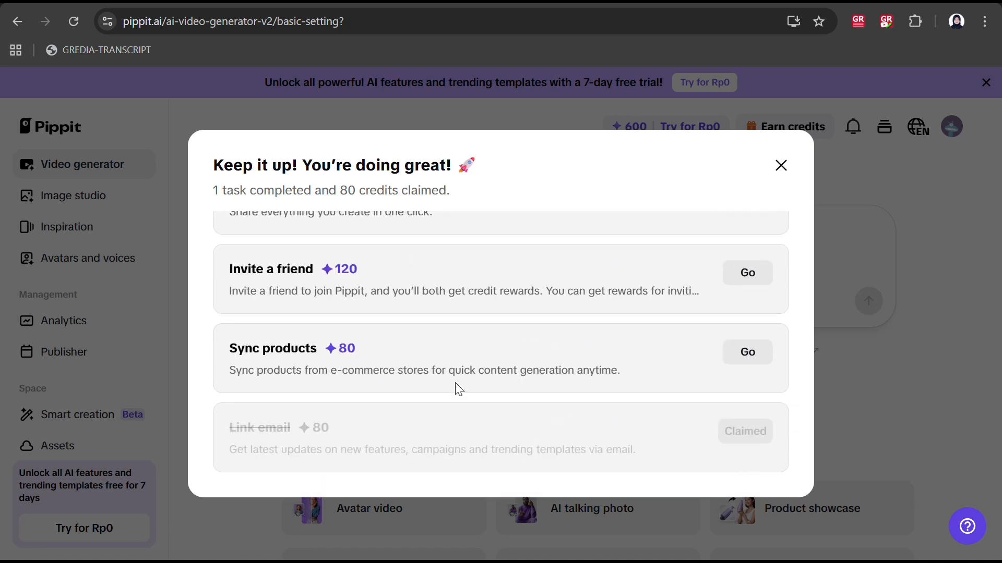
pyautogui.scroll(10, 458, 388)
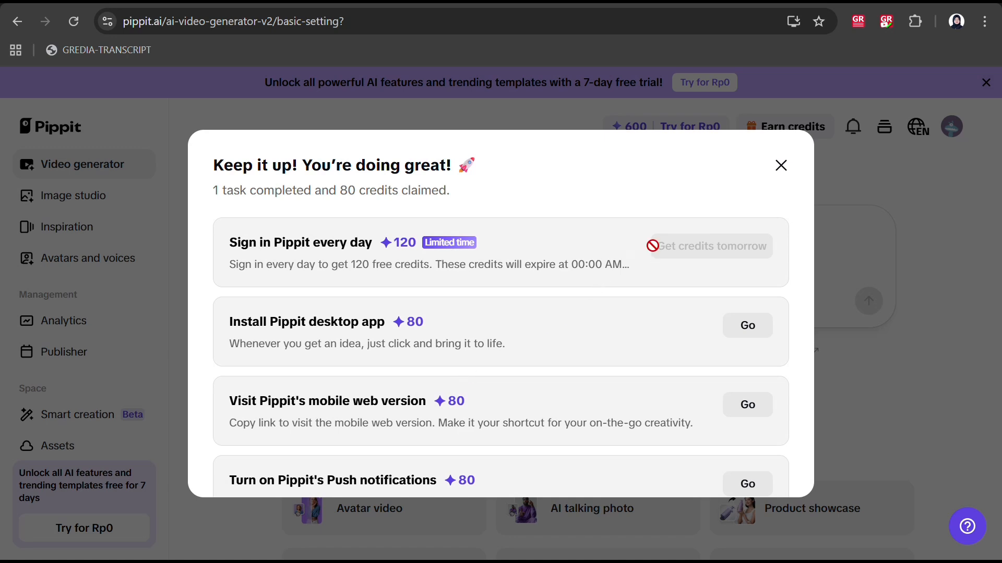
pyautogui.click(779, 167)
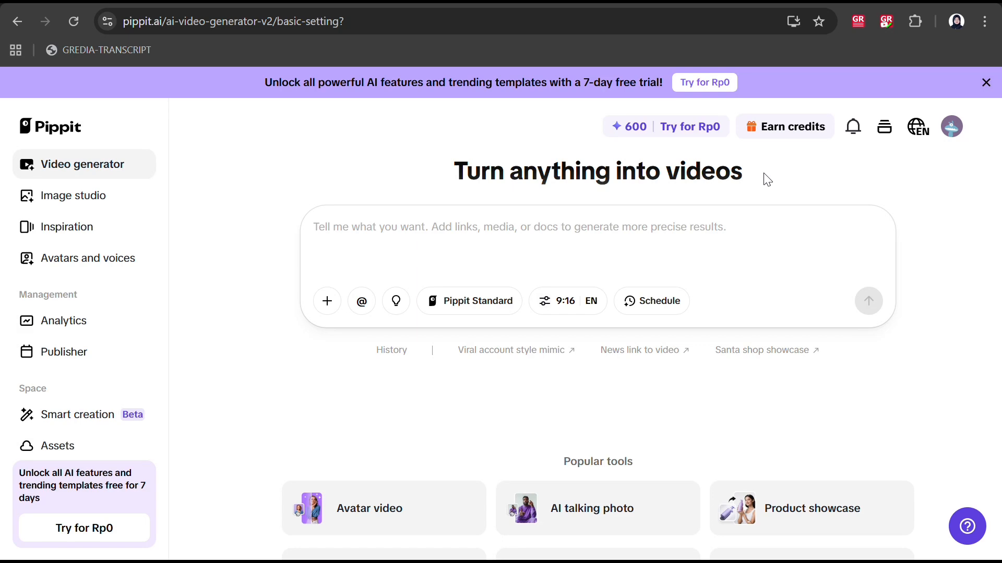
# Compare the credits and features of the Free and Starter yearly plans in the trial offer
pyautogui.click(695, 127)
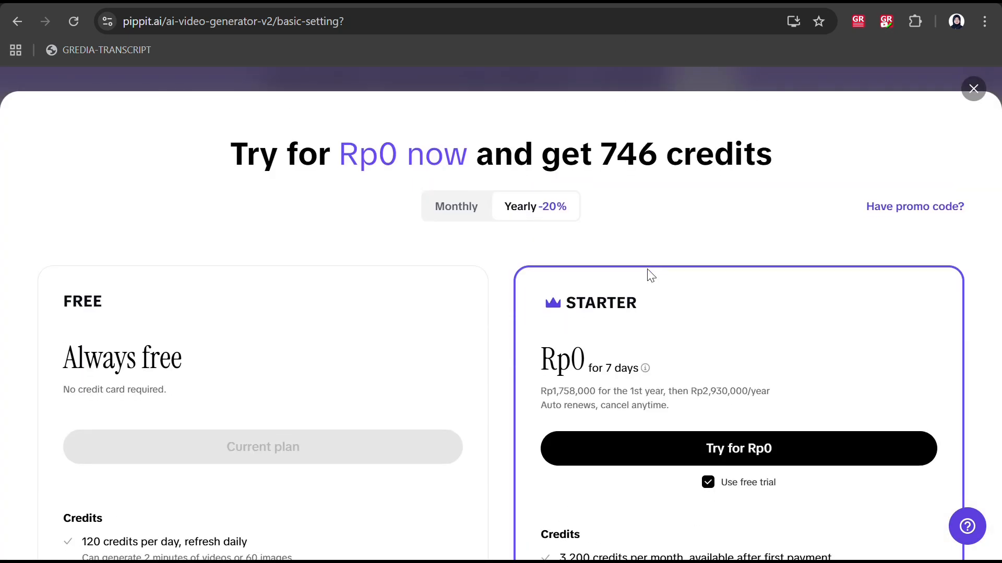
pyautogui.scroll(-6, 649, 273)
pyautogui.scroll(-3, 648, 270)
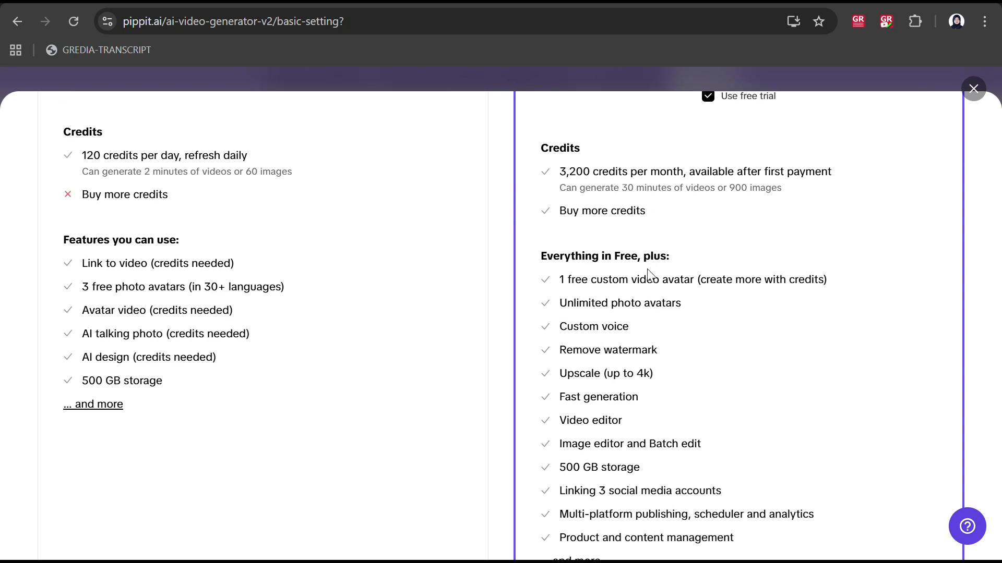
pyautogui.scroll(7, 648, 270)
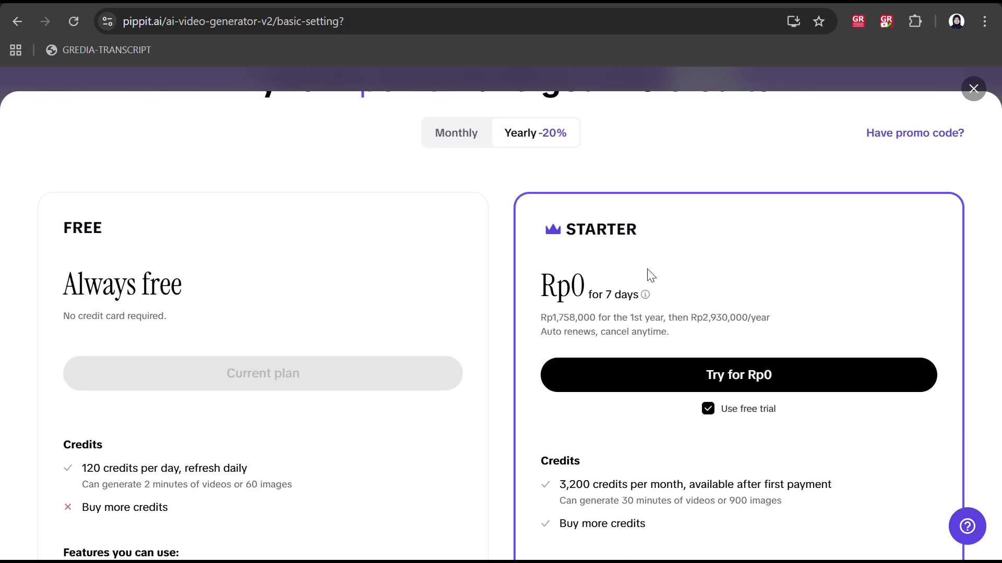
pyautogui.scroll(2, 649, 277)
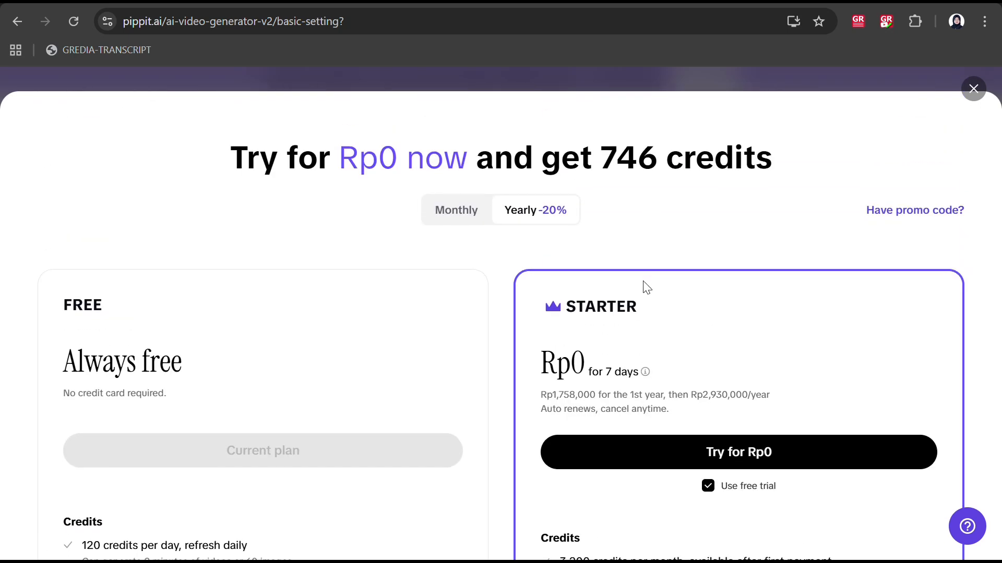
pyautogui.scroll(-5, 646, 287)
pyautogui.scroll(5, 647, 288)
pyautogui.scroll(-10, 647, 287)
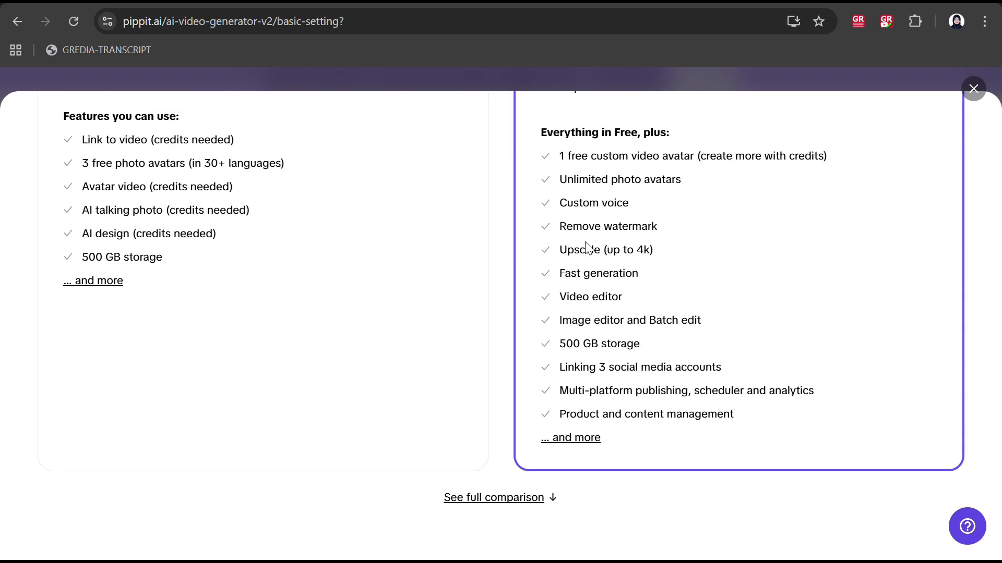
pyautogui.scroll(6, 587, 251)
pyautogui.scroll(3, 583, 250)
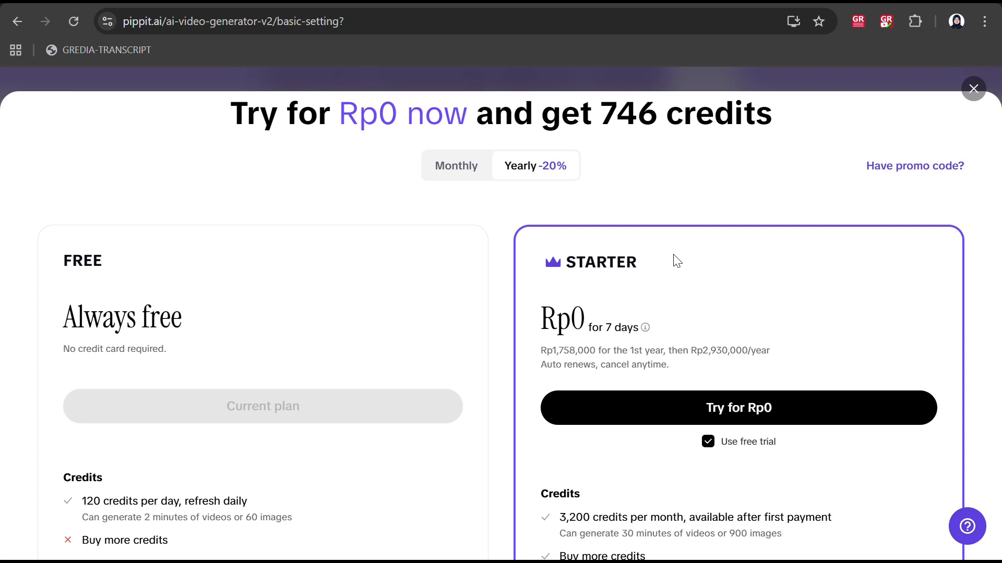
# Open the Starter yearly free-trial checkout and review the credit / debit card and PayPal payment options, with PayPal selected last
pyautogui.click(637, 416)
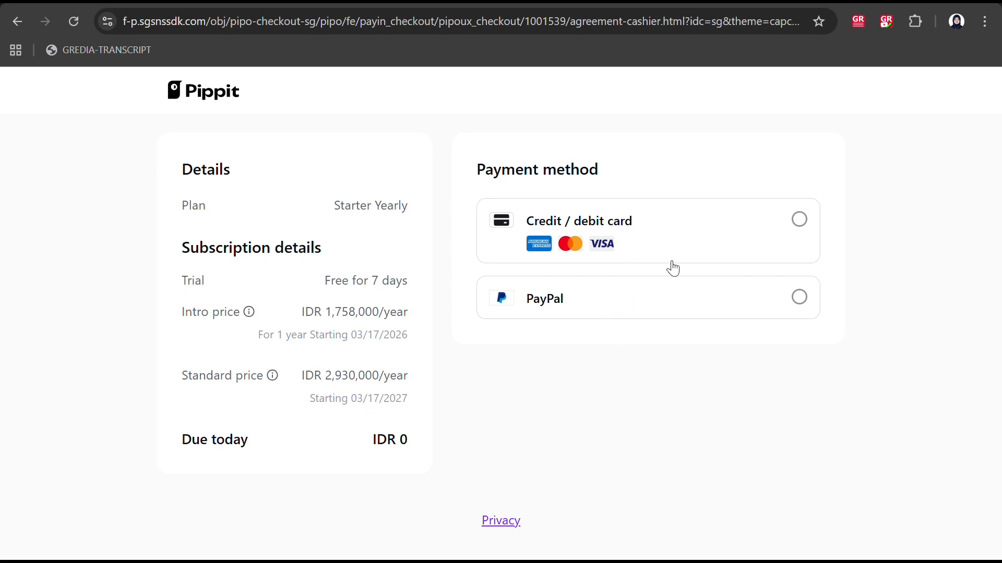
pyautogui.click(798, 220)
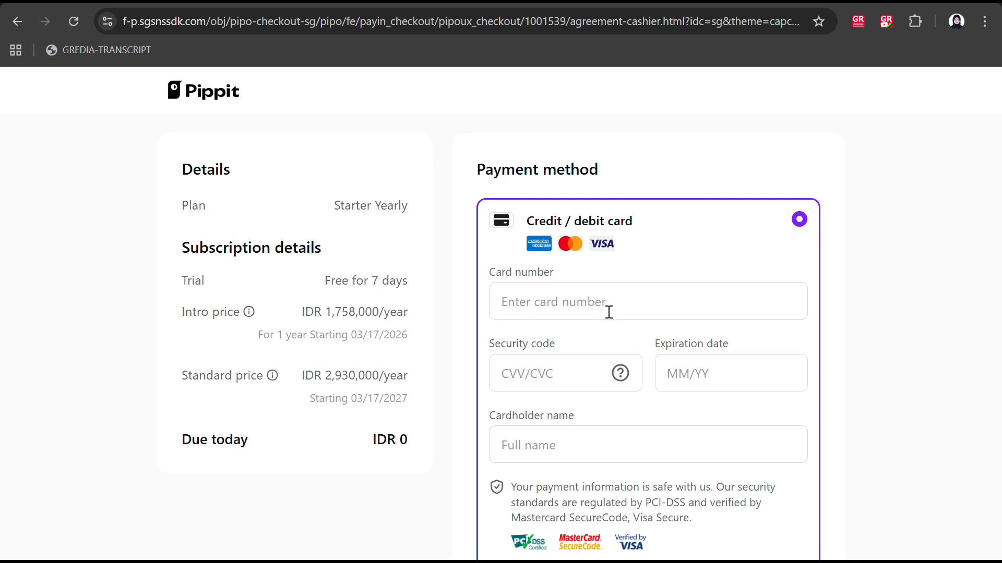
pyautogui.scroll(-7, 608, 315)
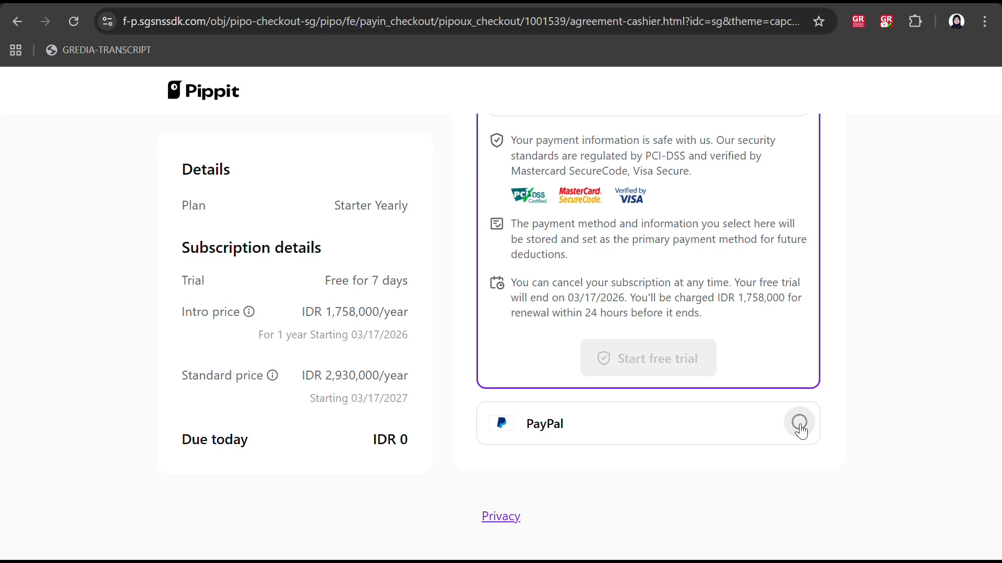
pyautogui.click(799, 424)
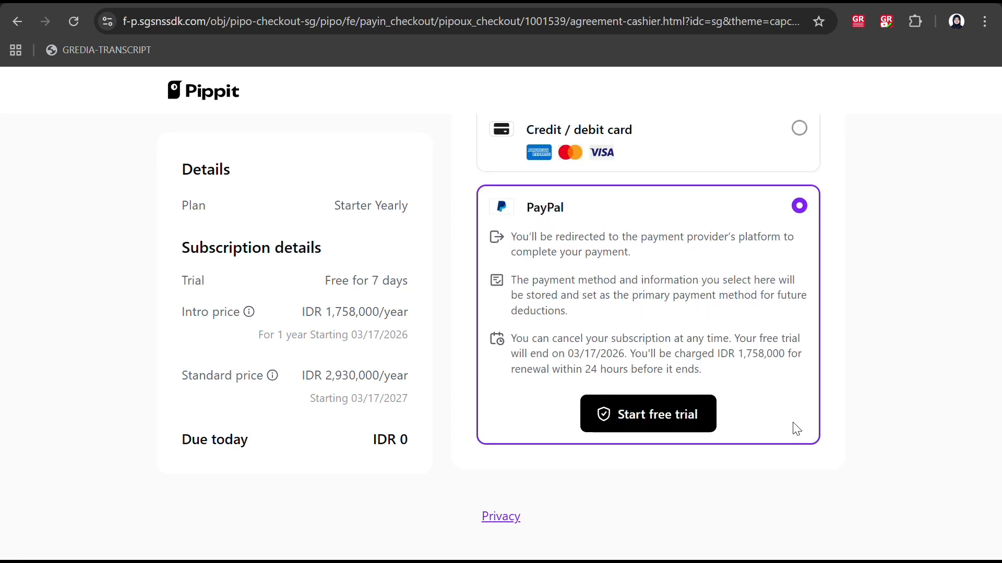